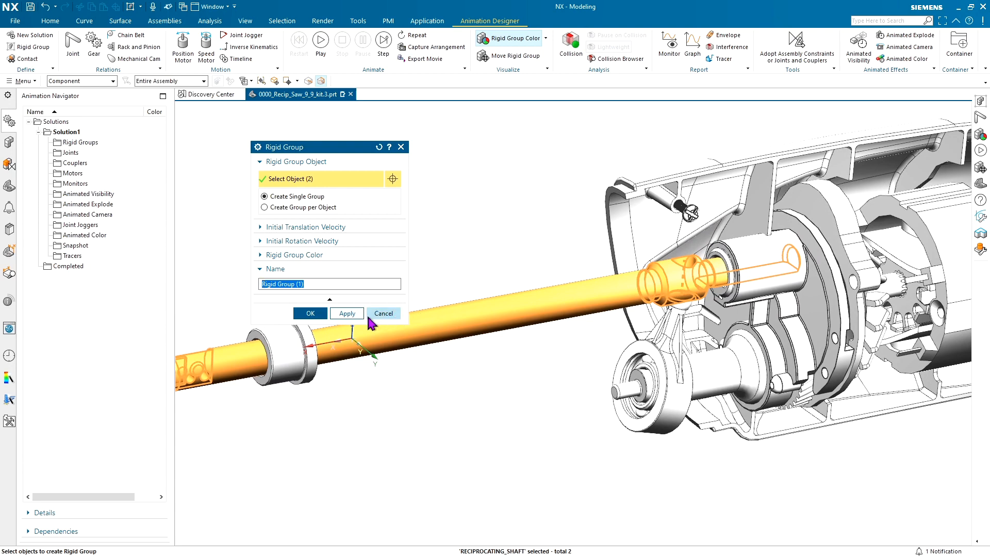
- Group the selected reciprocating shaft parts as one rigid group, and the rear right housing, bearing plate and front bushing as another
click(346, 313)
click(655, 214)
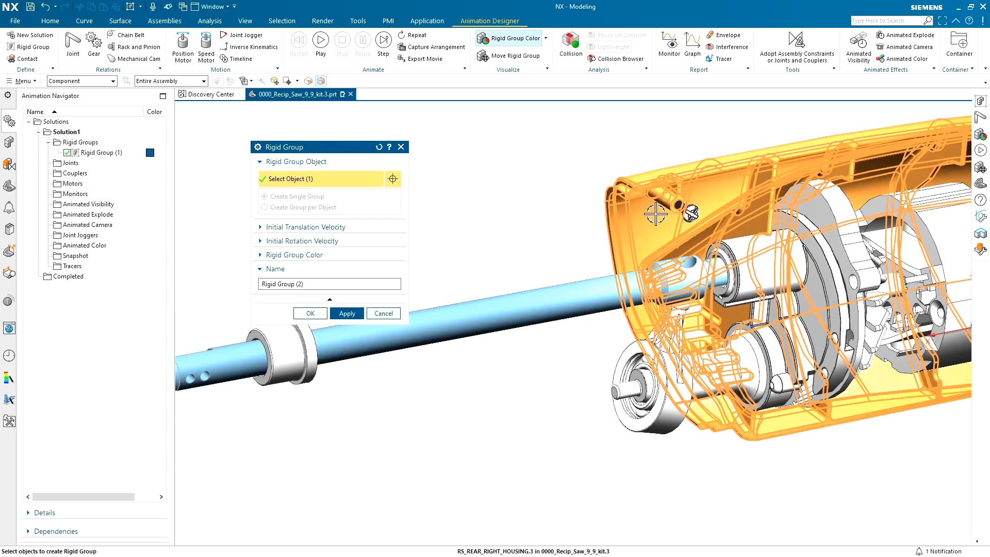
click(853, 289)
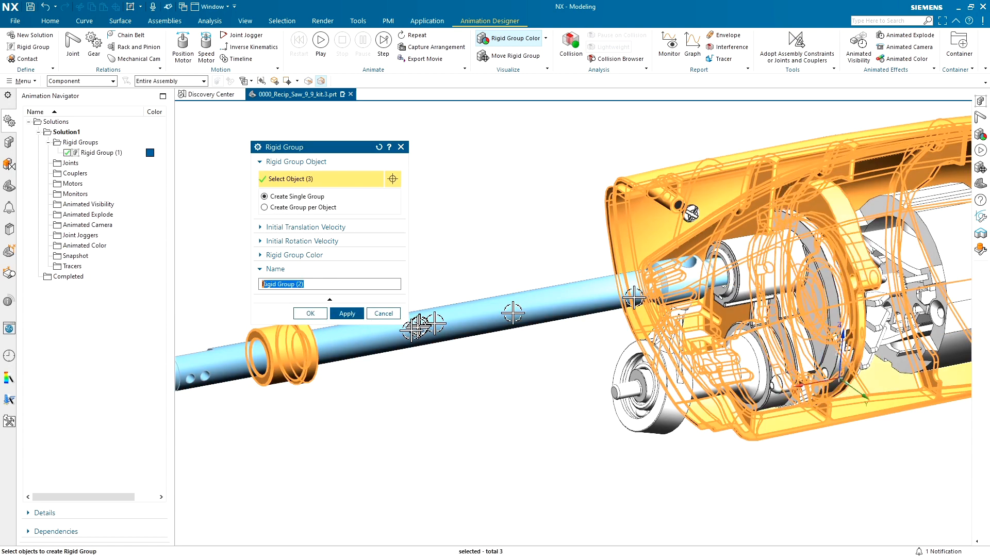
click(347, 313)
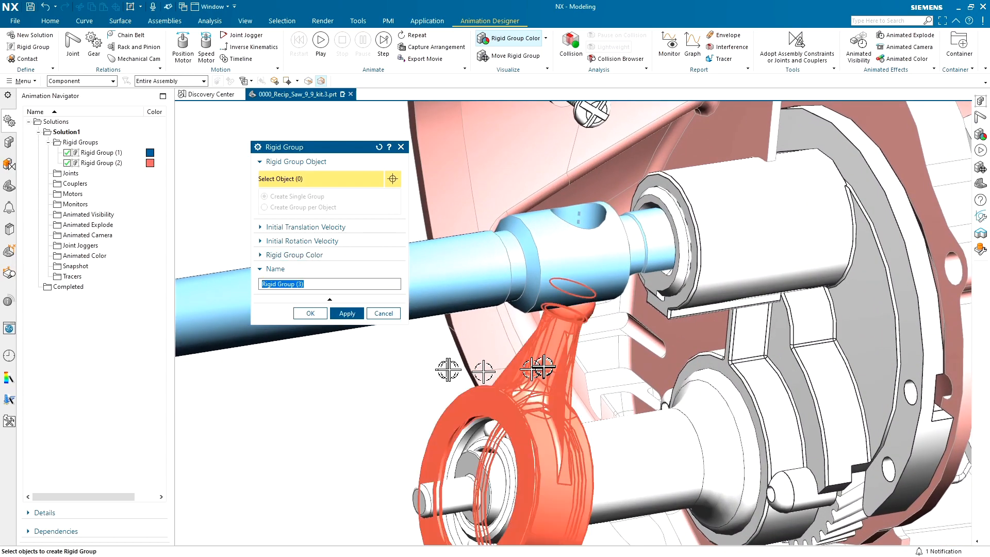
- Create a single rigid group from the wobble plate and the outer bearing ring inside it
click(544, 366)
middle_drag(543, 366, 497, 371)
scroll(476, 412, up, 3)
click(497, 371)
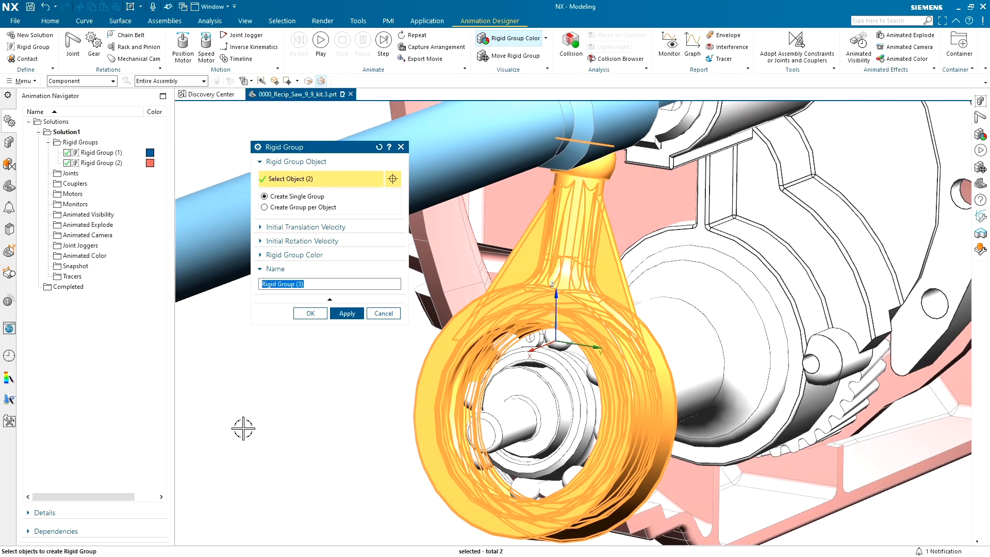
click(341, 313)
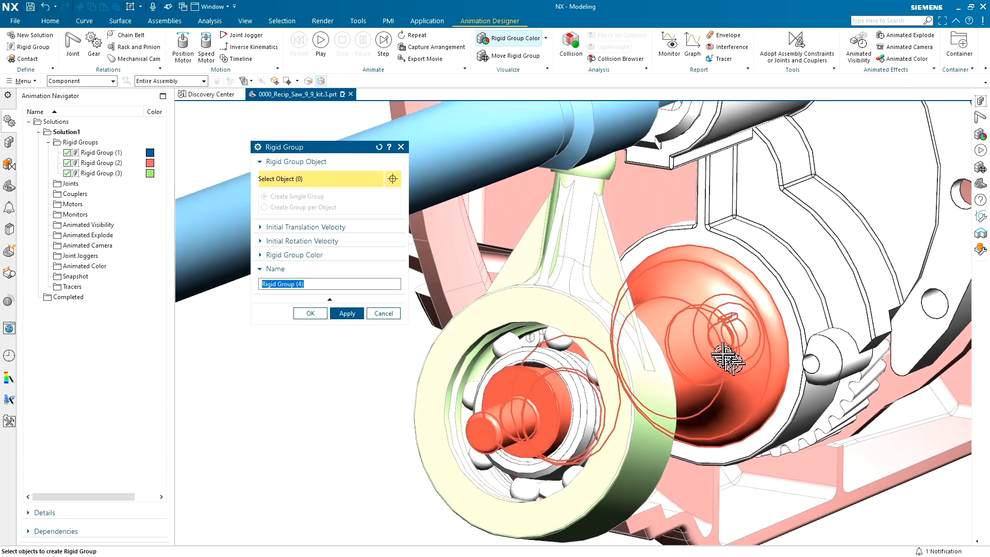
- Create a single rigid group from the wobble shaft, its helical gear, the inner bearing ring and all the bearing balls
click(706, 358)
middle_drag(656, 384, 768, 425)
click(825, 438)
middle_drag(608, 400, 389, 370)
scroll(460, 343, up, 3)
click(625, 366)
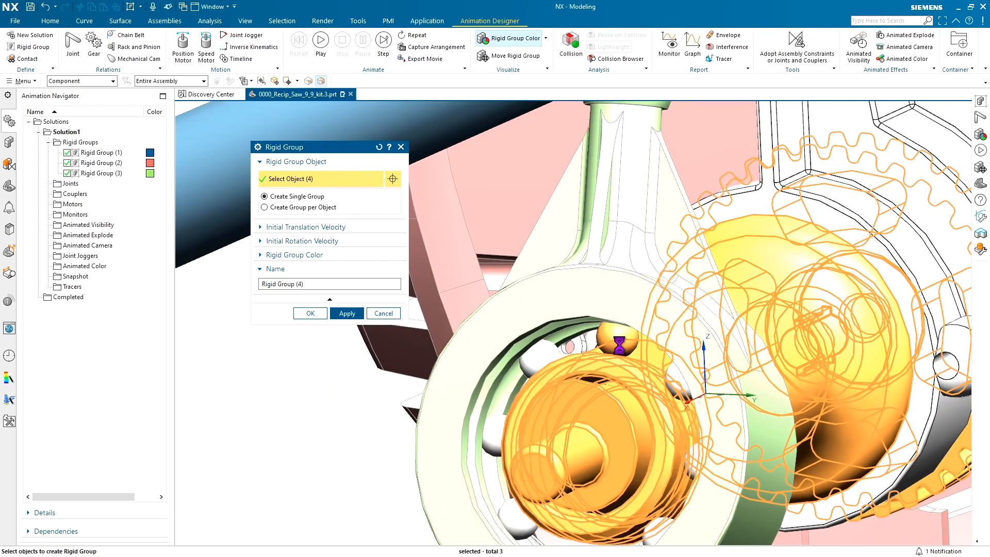
middle_drag(552, 354, 585, 361)
click(570, 360)
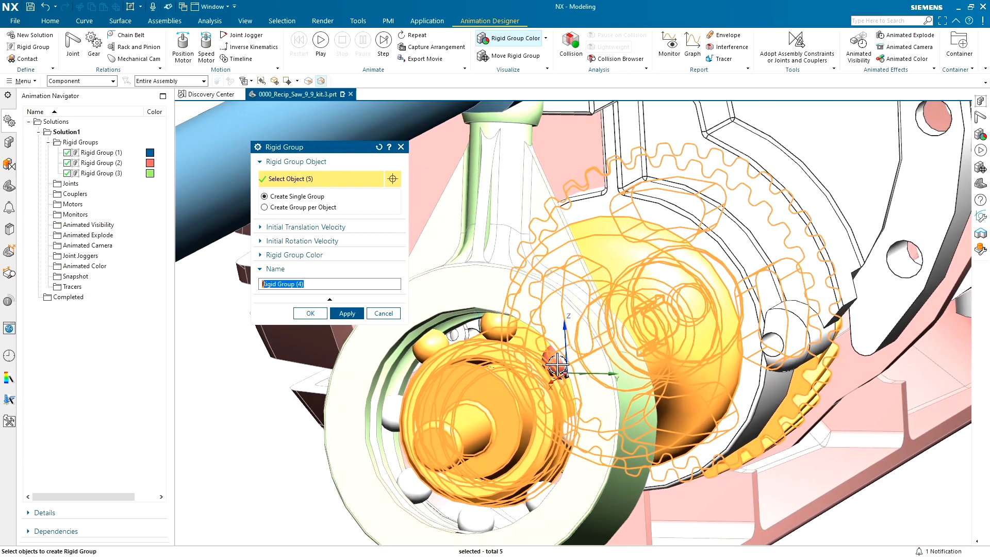
click(572, 433)
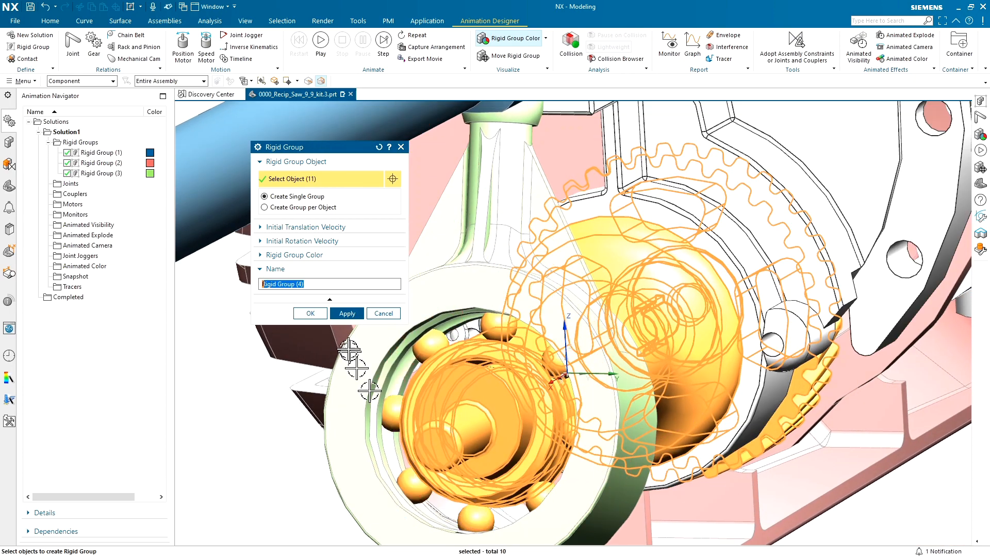
click(350, 316)
- Create a rigid group from the Motor subassembly and finish defining rigid groups
scroll(209, 348, down, 3)
scroll(209, 348, up, 5)
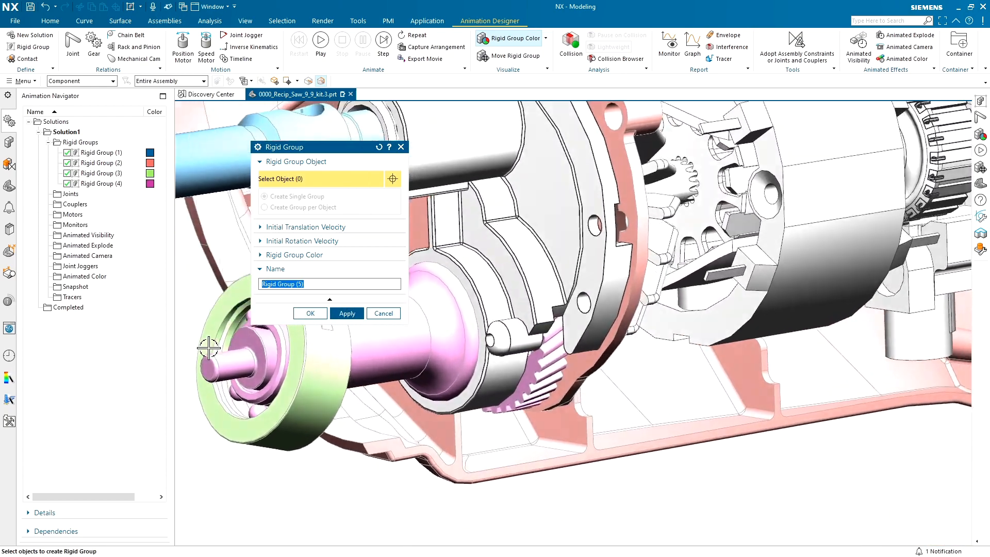
scroll(209, 348, down, 2)
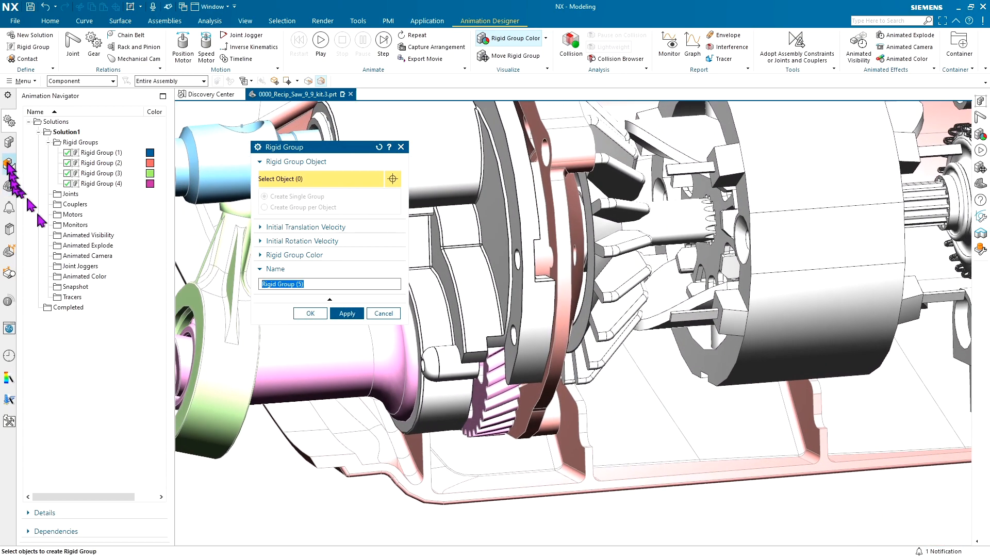
click(10, 143)
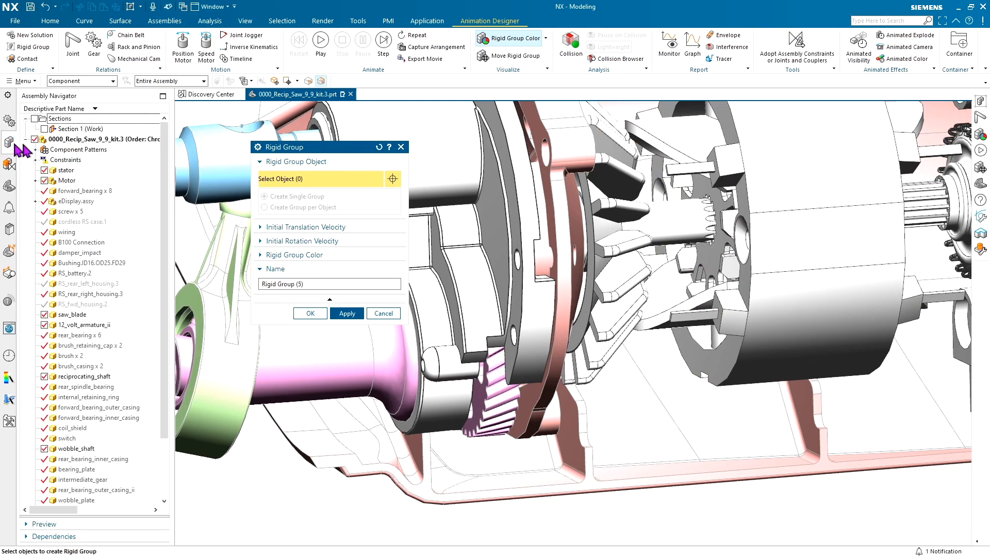
click(69, 182)
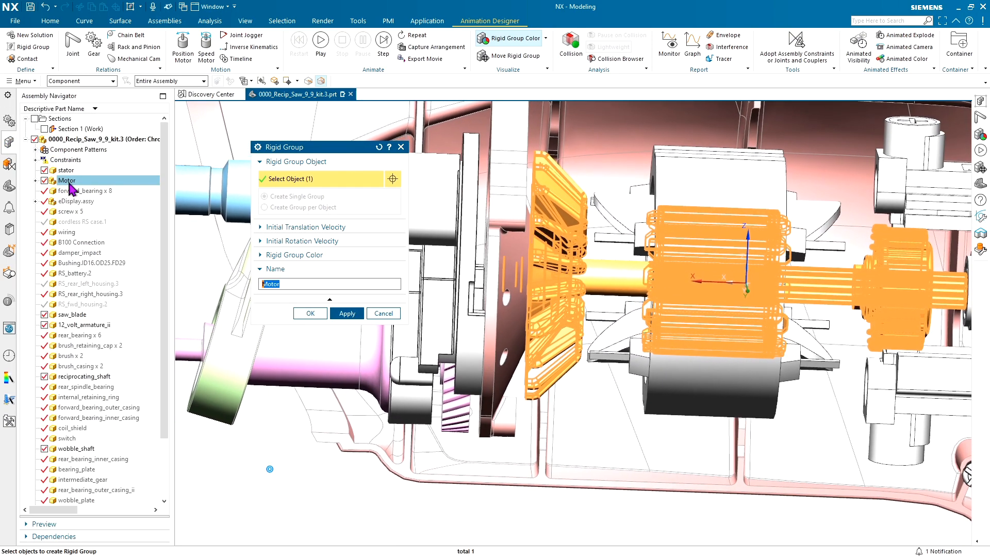
click(311, 314)
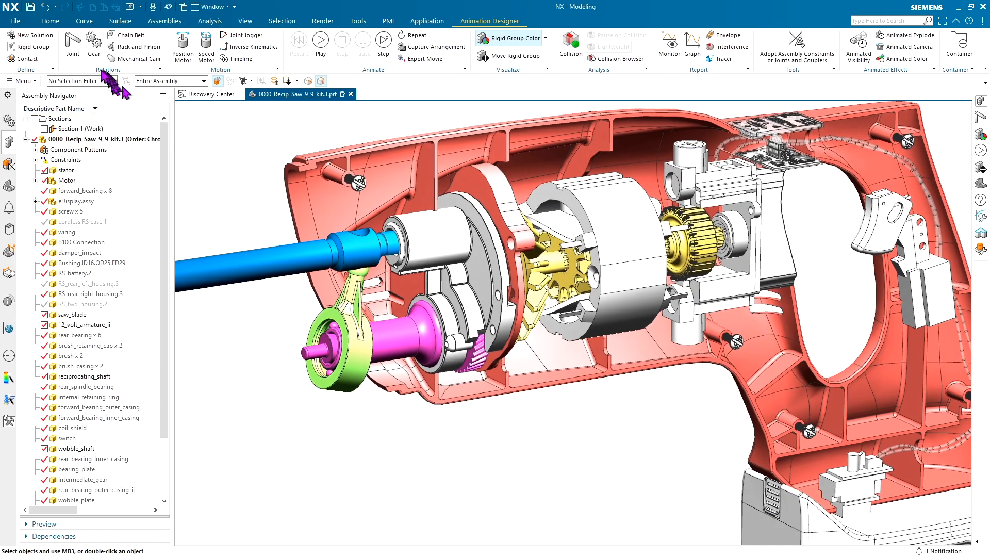
- Add a Fixed Joint to the housing's rigid group
click(73, 43)
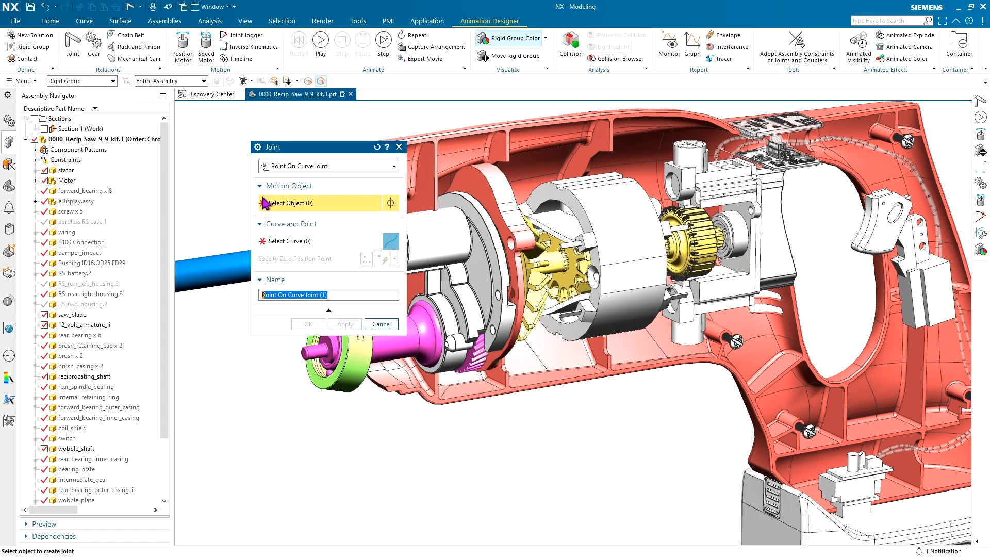
click(301, 167)
click(285, 179)
click(467, 156)
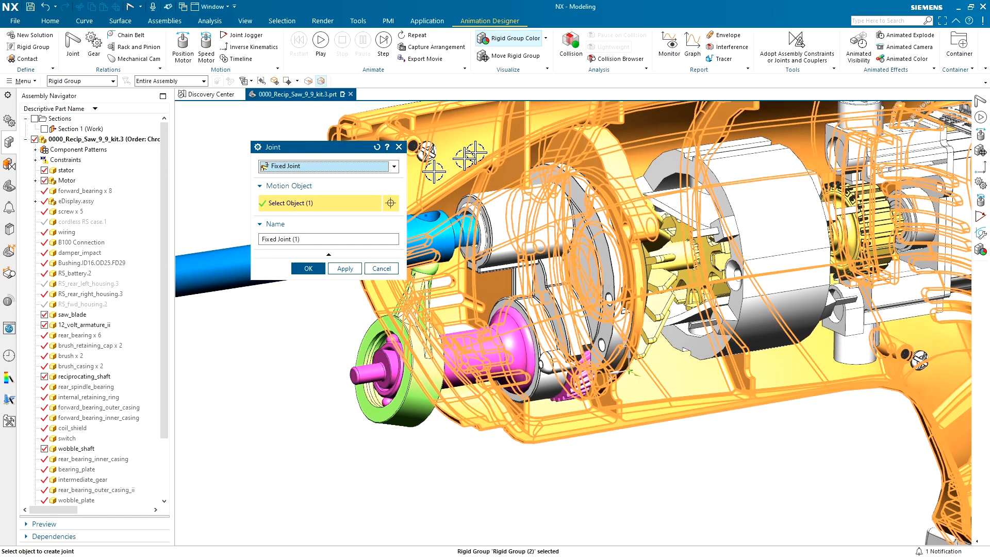
click(343, 268)
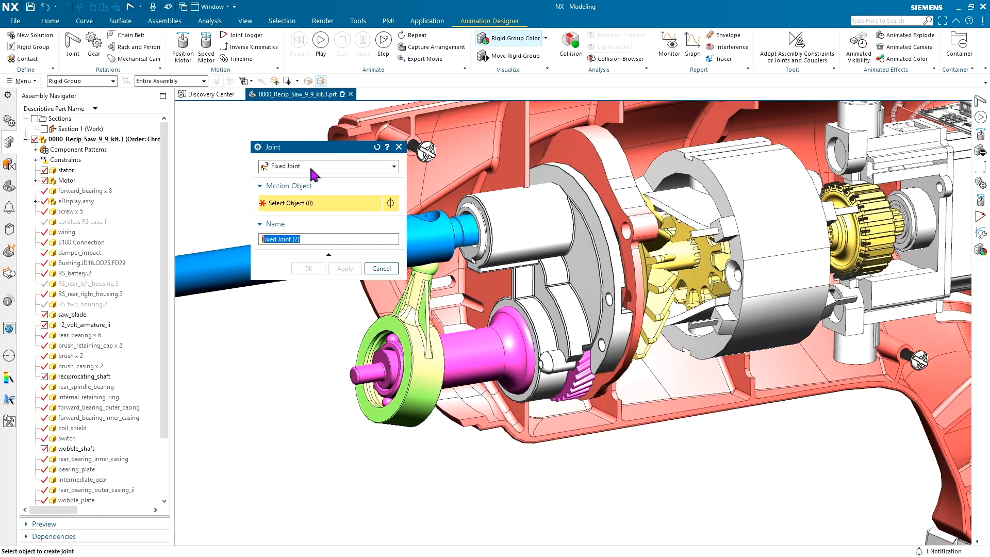
- Add a Revolute Joint between the Motor group and the housing group, with its axis along the motor shaft
click(308, 163)
click(288, 188)
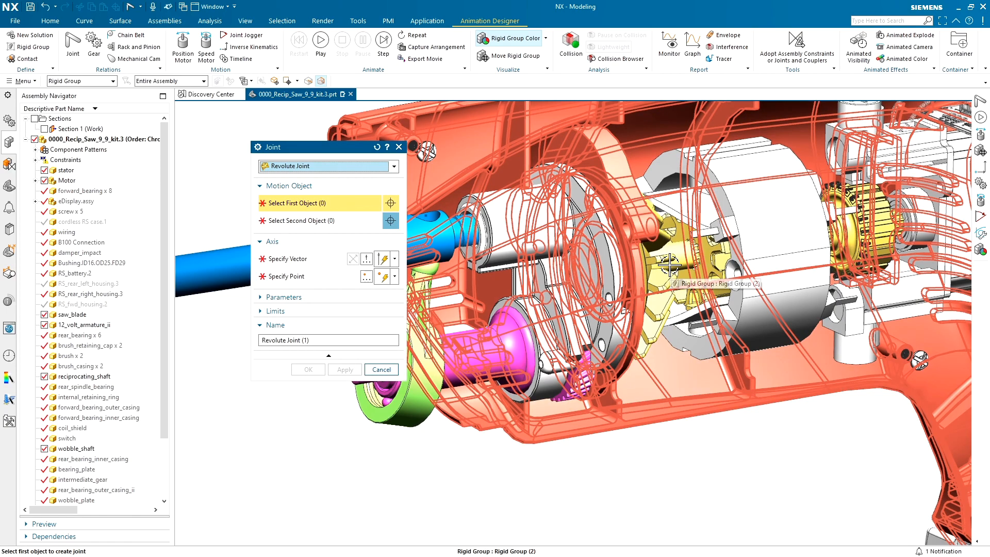
scroll(651, 325, up, 3)
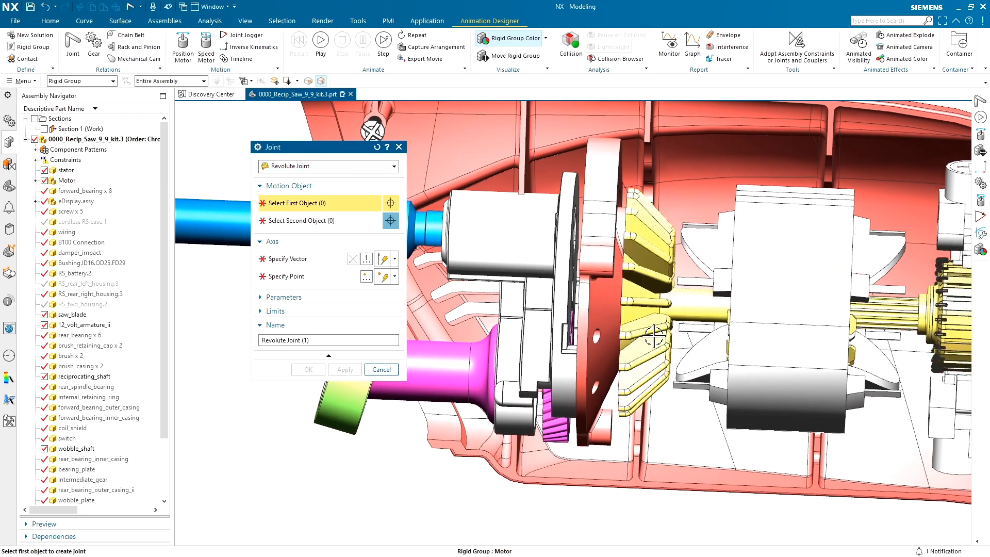
click(651, 324)
click(604, 310)
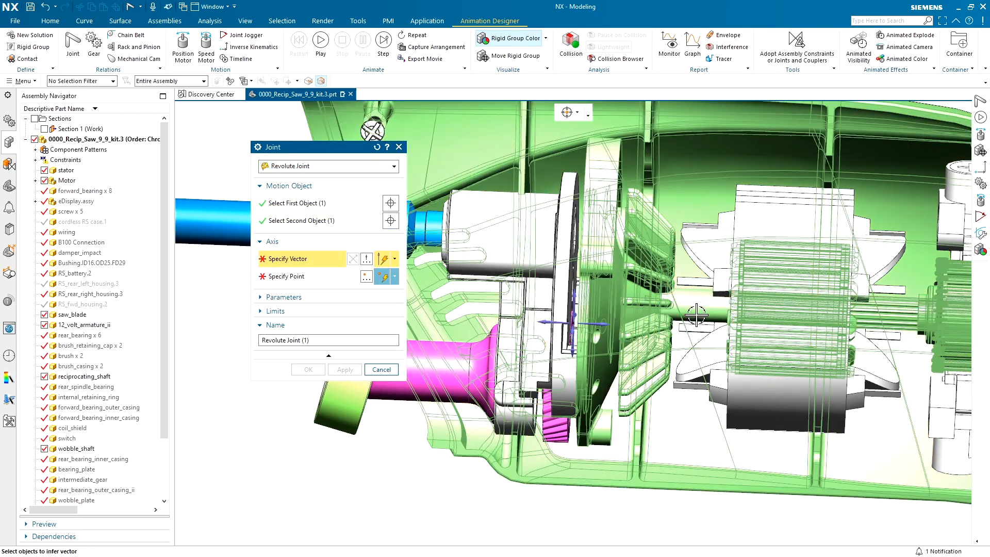
click(692, 314)
middle_drag(424, 272, 367, 378)
click(345, 370)
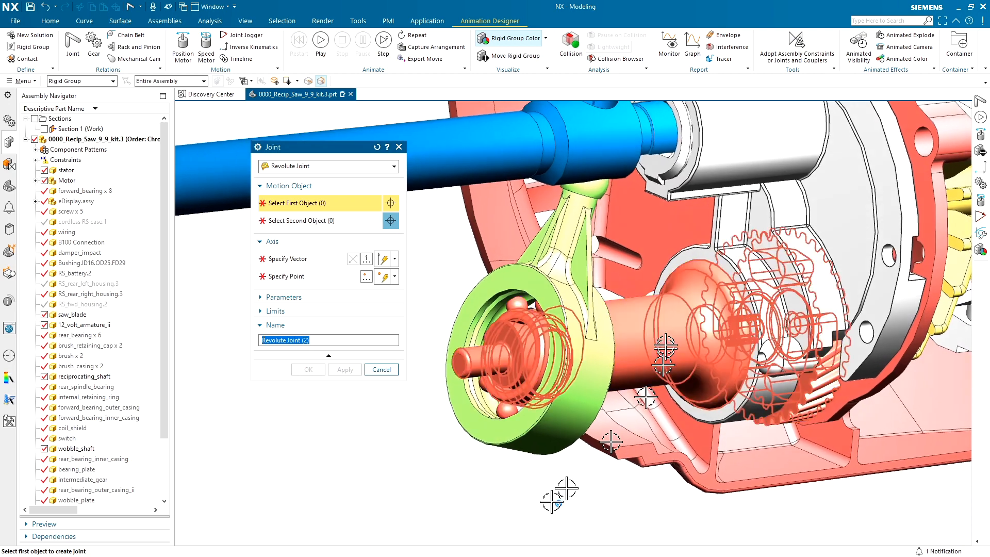
- Add a Revolute Joint between the wobble shaft group and the housing group, with its axis along the wobble shaft
click(665, 335)
click(725, 237)
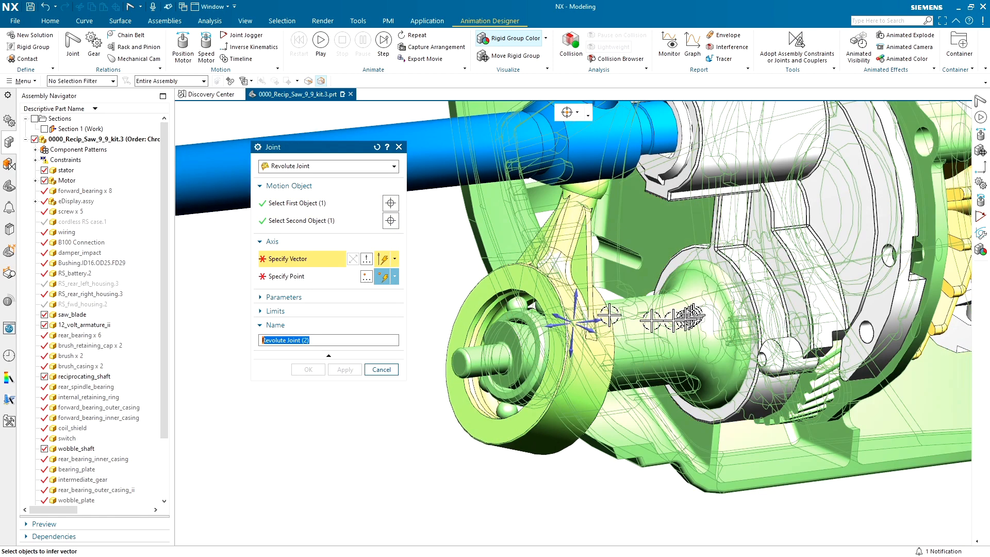
click(639, 340)
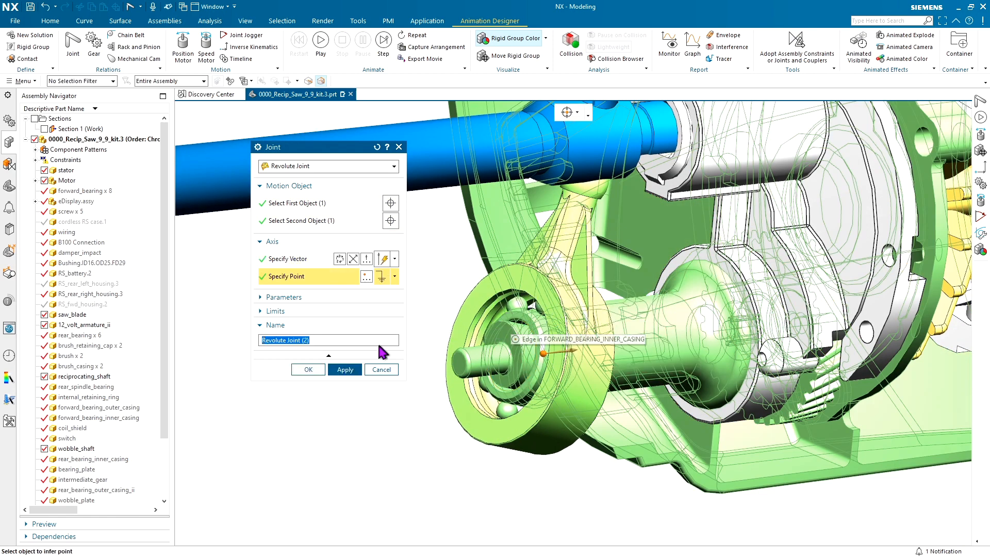
click(344, 369)
- Add a Revolute Joint between the wobble shaft and the wobble plate groups, using the shaft's tilted collar as the axis
scroll(364, 417, up, 3)
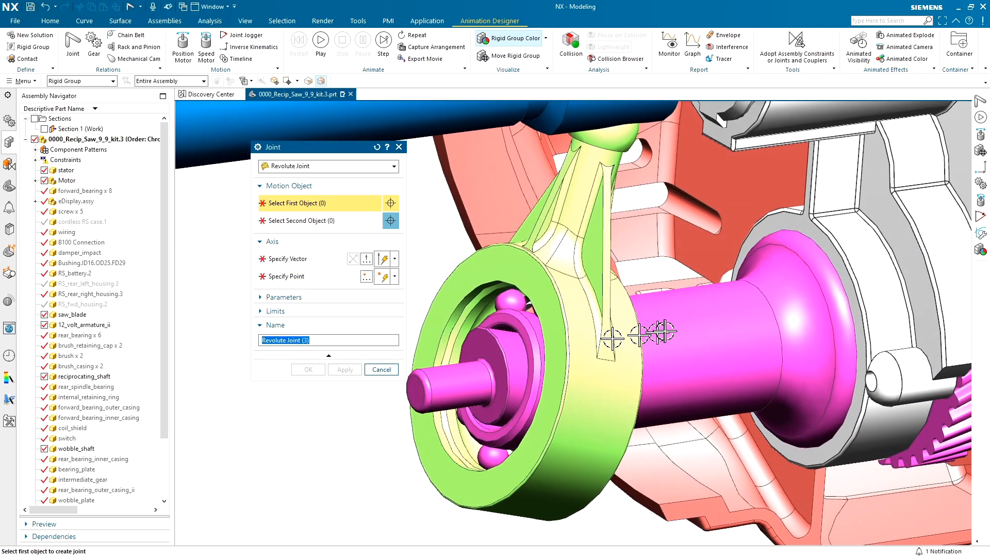
click(682, 331)
click(536, 333)
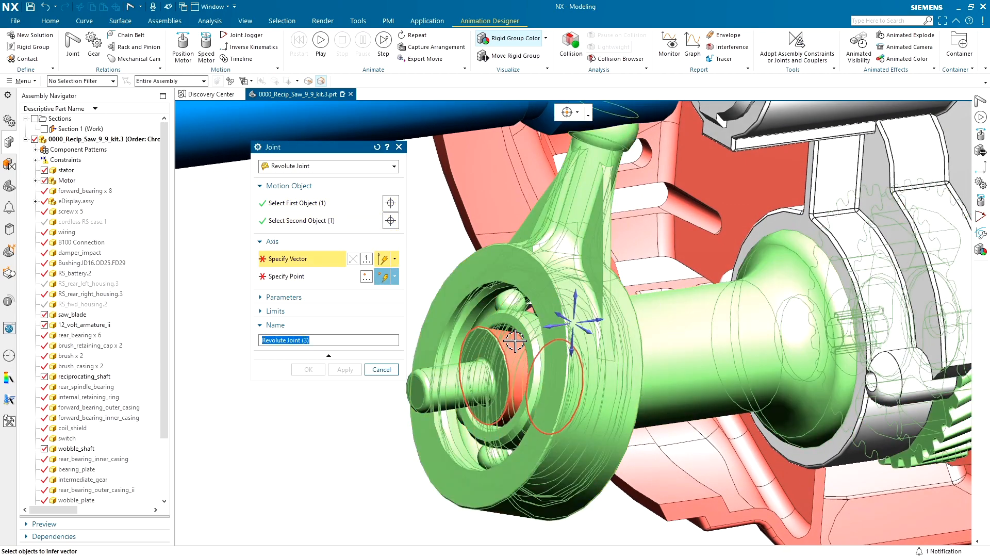
click(514, 341)
key(F8)
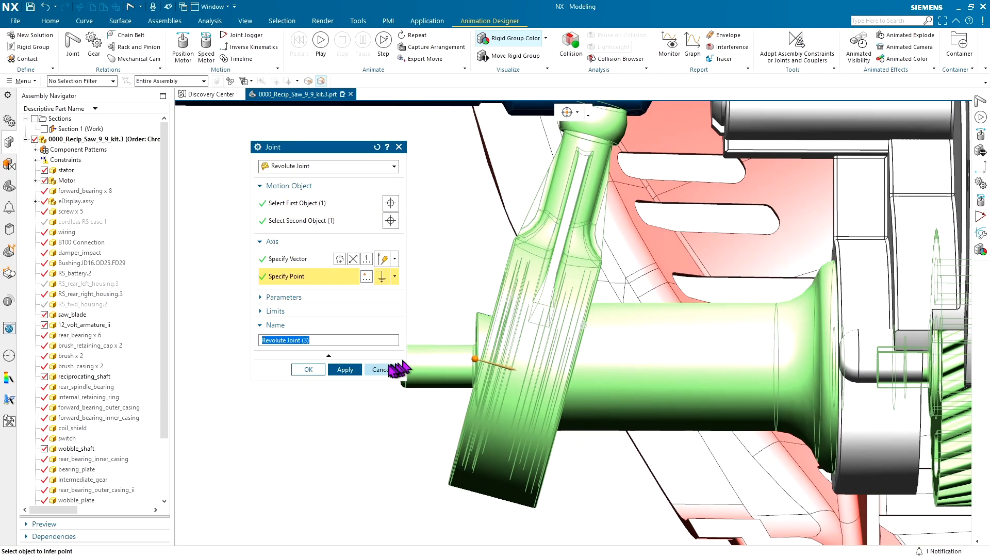
click(354, 370)
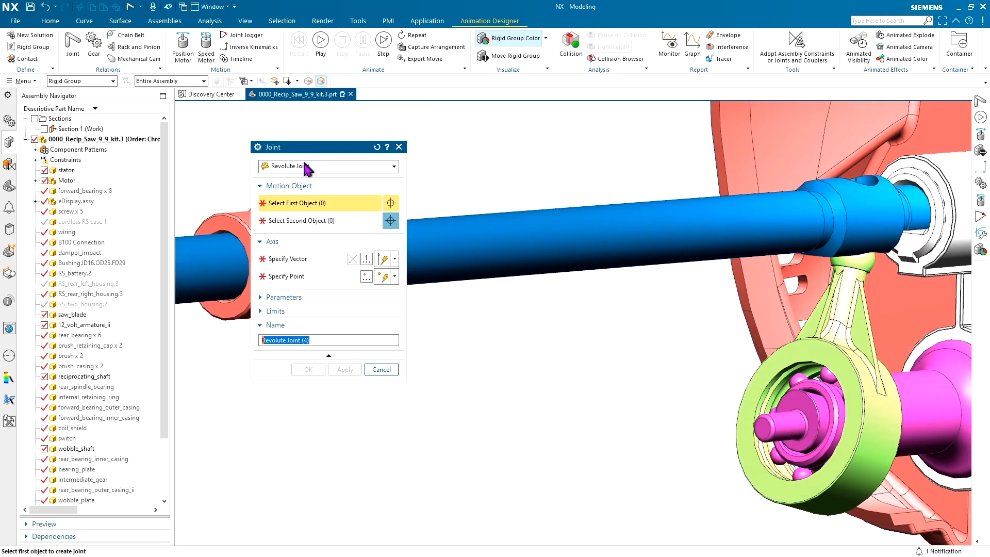
- Add a Slider Joint between the reciprocating shaft group and the housing group, with its direction along the shaft
click(306, 166)
click(285, 199)
click(570, 236)
click(826, 200)
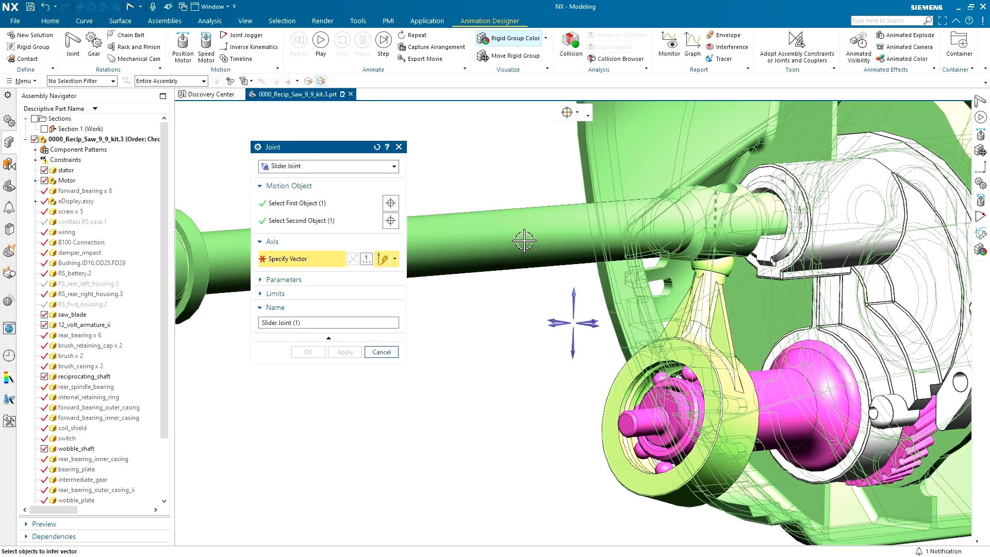
click(319, 352)
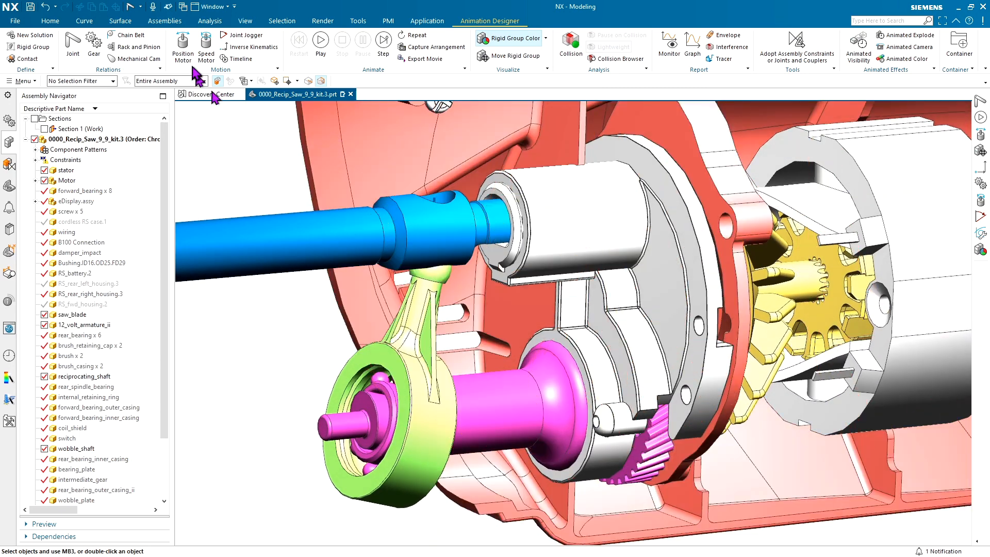
- Add a Speed Motor to the motor's revolute joint and test-run the animation
click(207, 45)
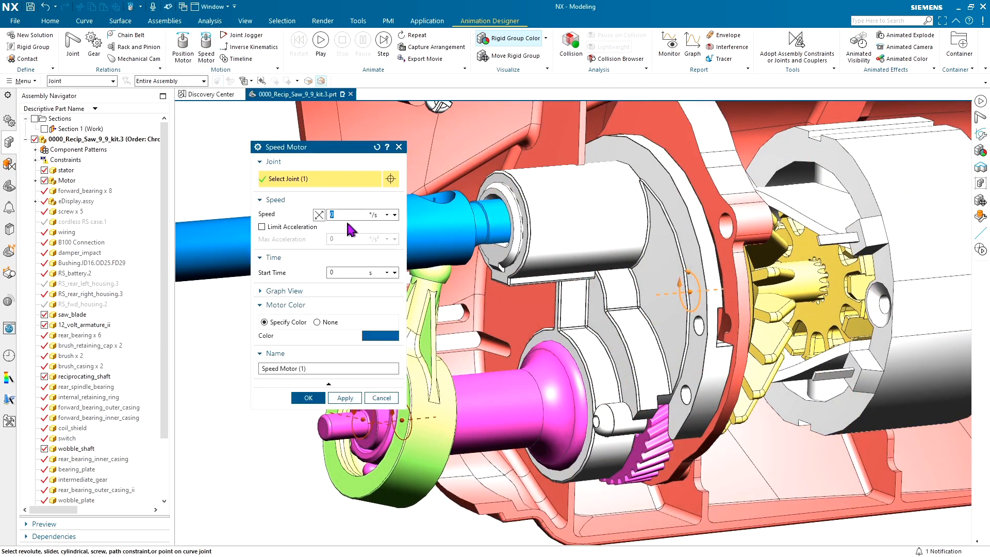
click(307, 397)
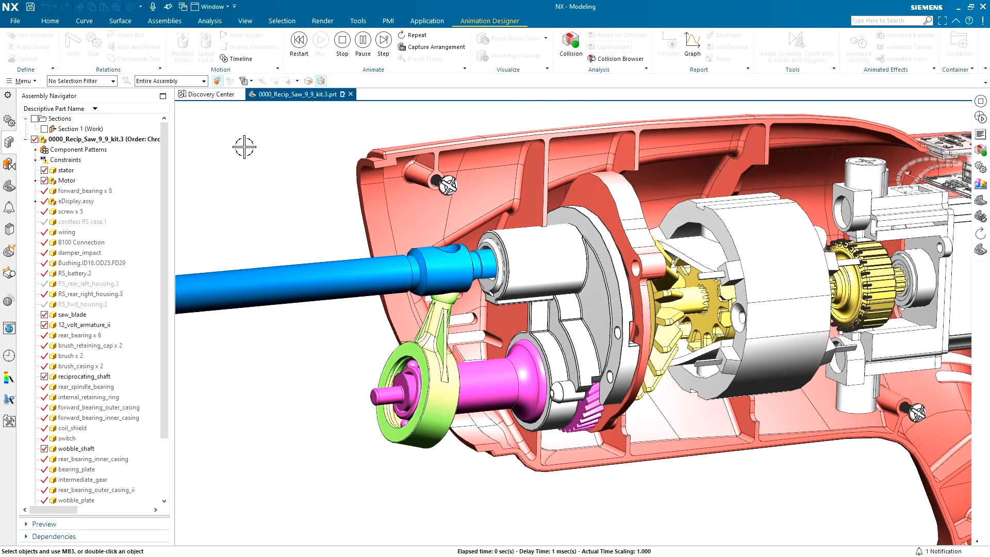
click(342, 40)
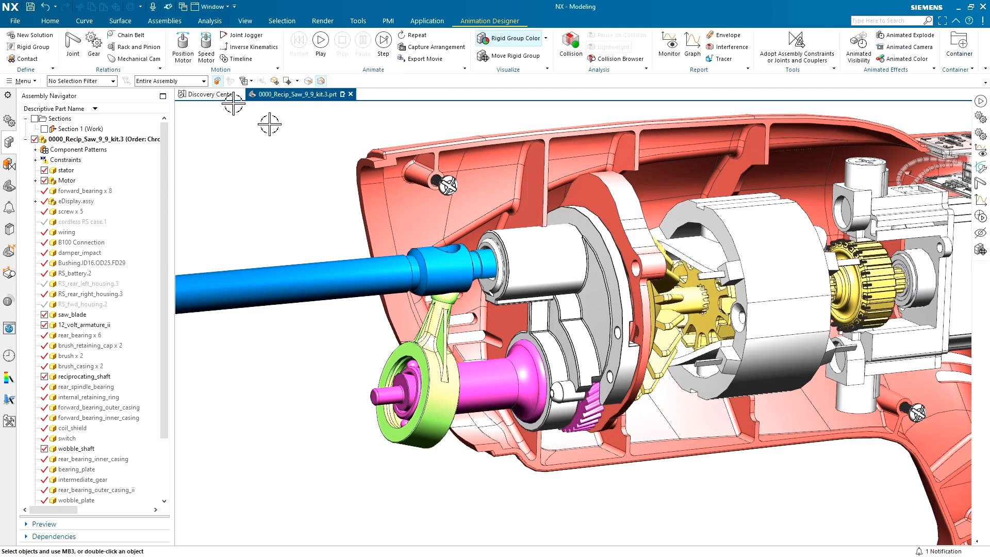
- Couple the motor and wobble shaft revolute joints with a Gear, and play the animation to check the motion
click(94, 51)
click(619, 306)
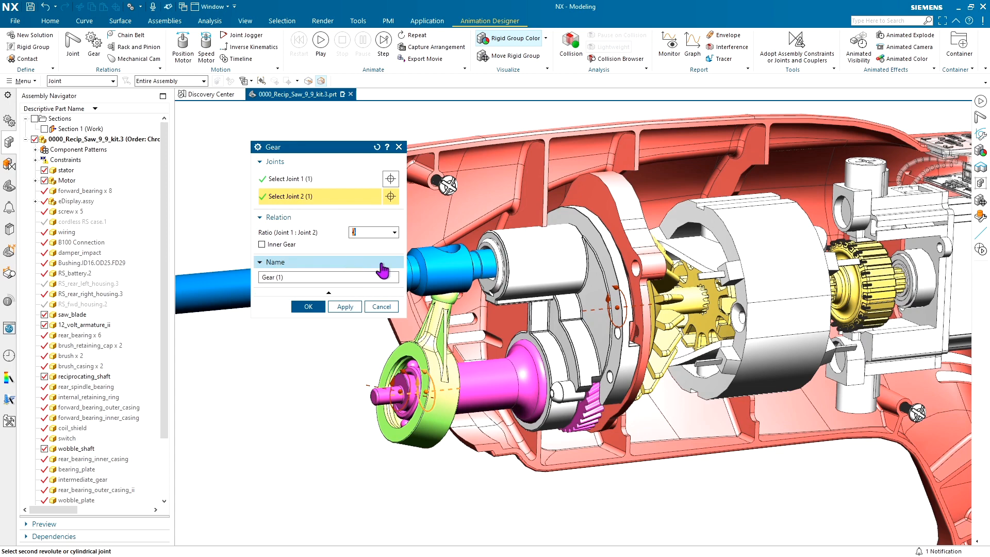
click(307, 306)
click(316, 56)
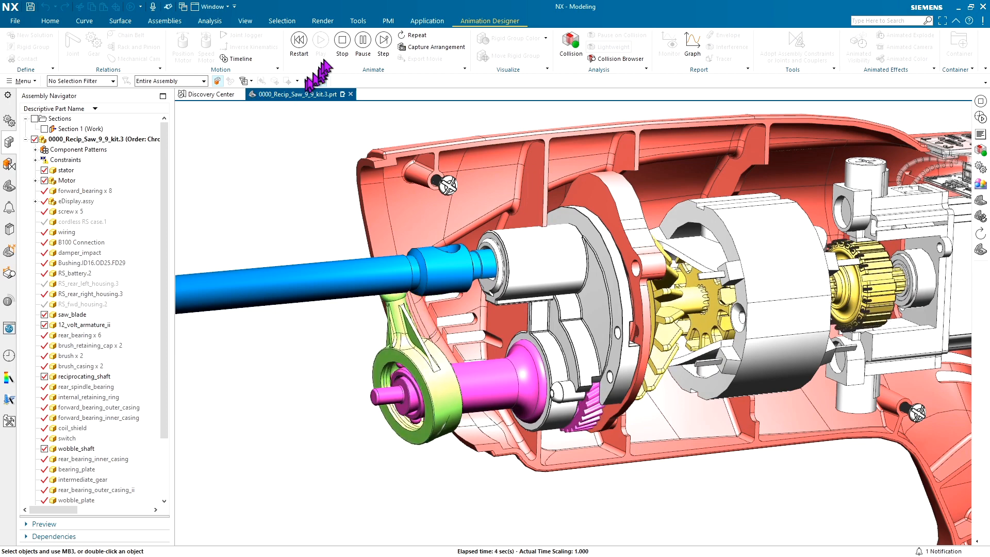
click(342, 40)
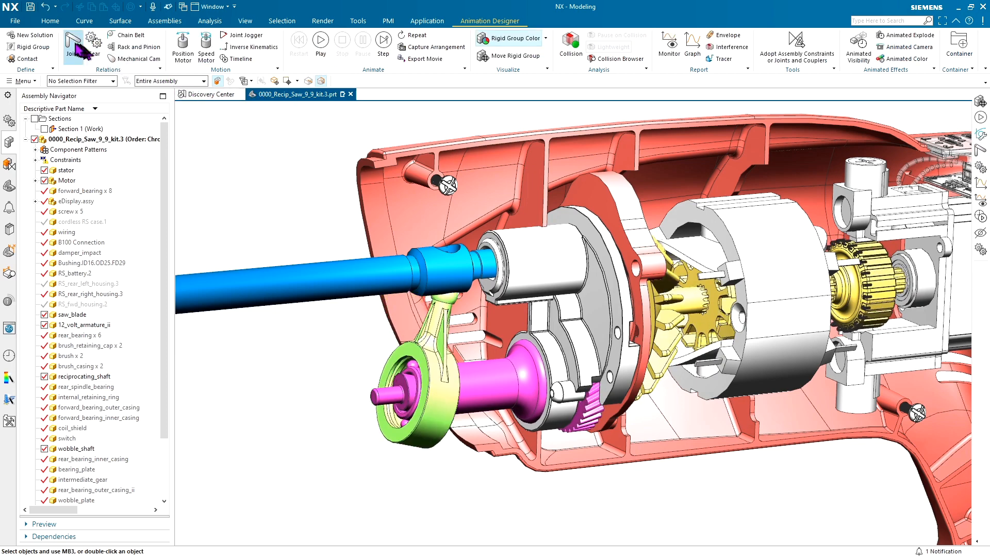
- Add a Point On Curve Joint with the wobble plate as motion object and a curve at the reciprocating shaft's cross hole, and test-run the animation
click(311, 164)
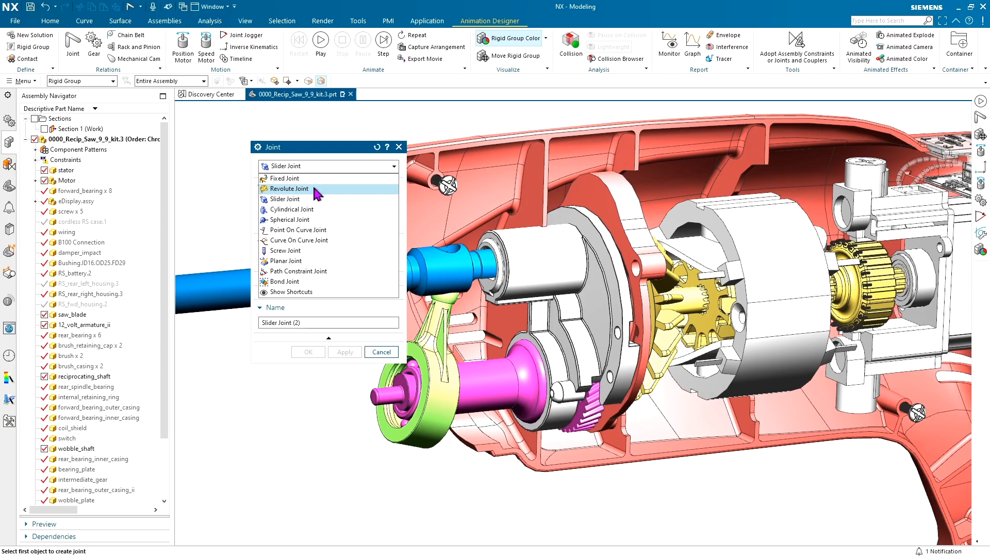
click(310, 230)
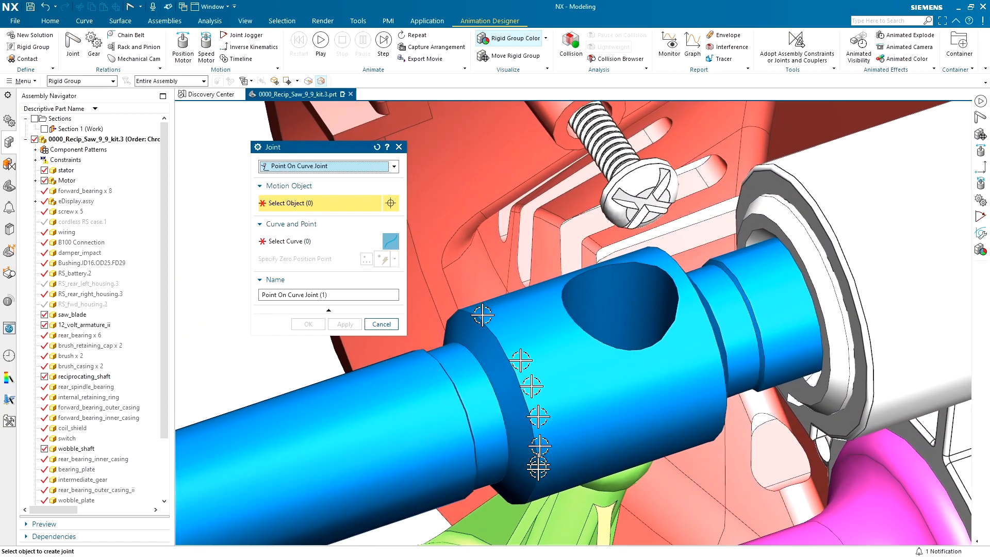
click(553, 511)
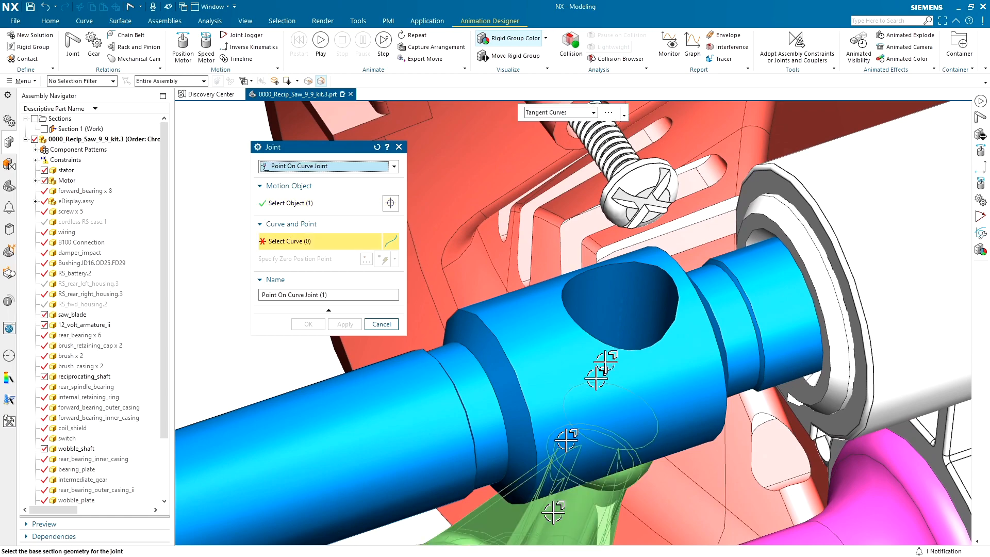
click(620, 334)
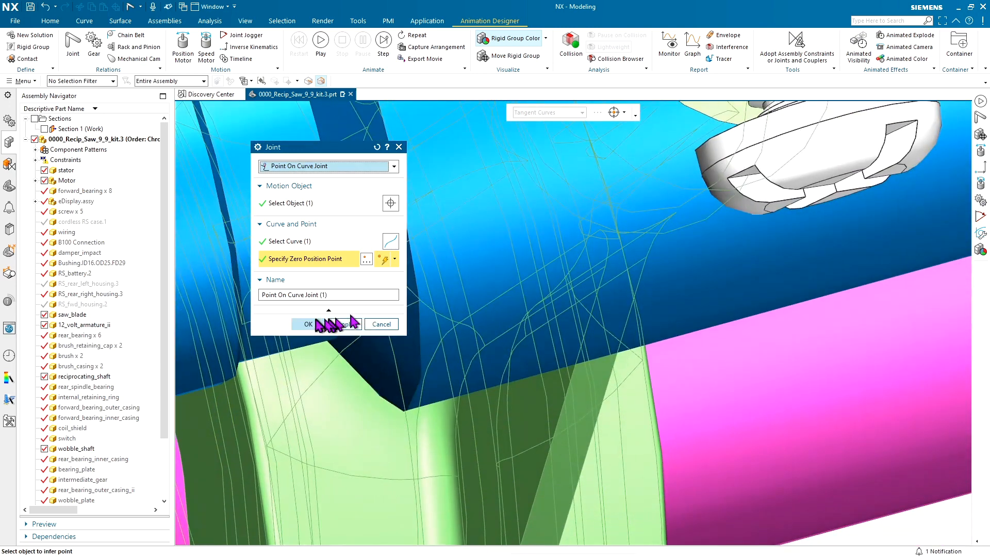
click(317, 323)
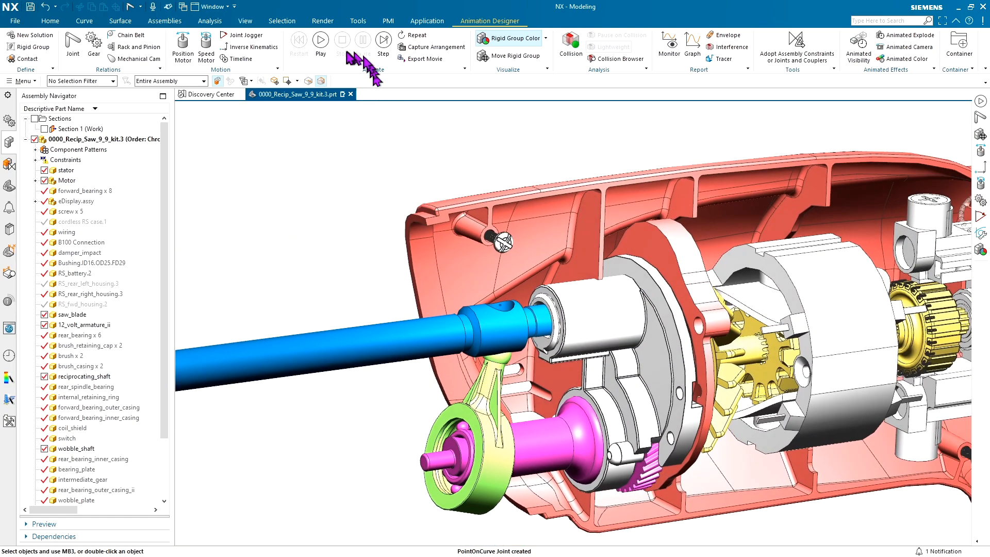
click(317, 53)
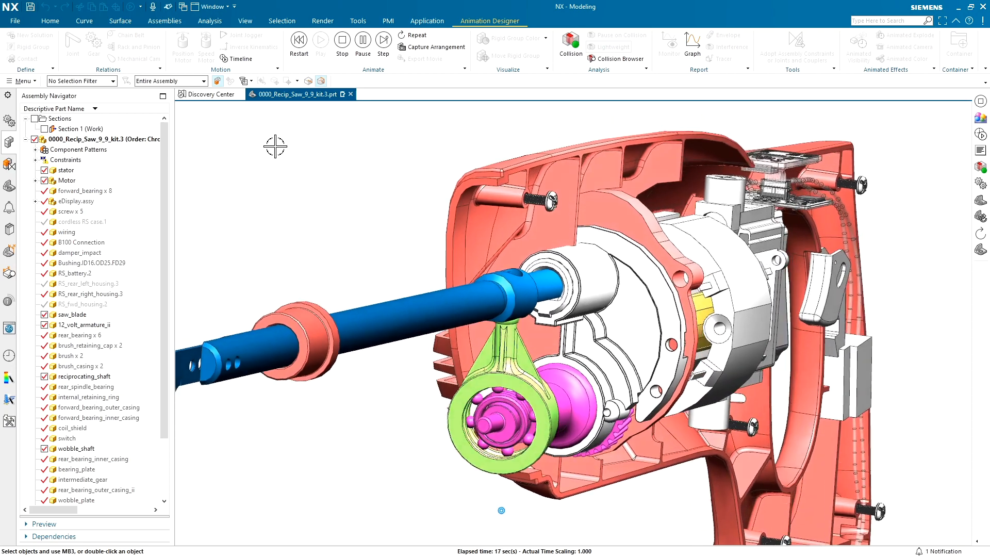
click(342, 52)
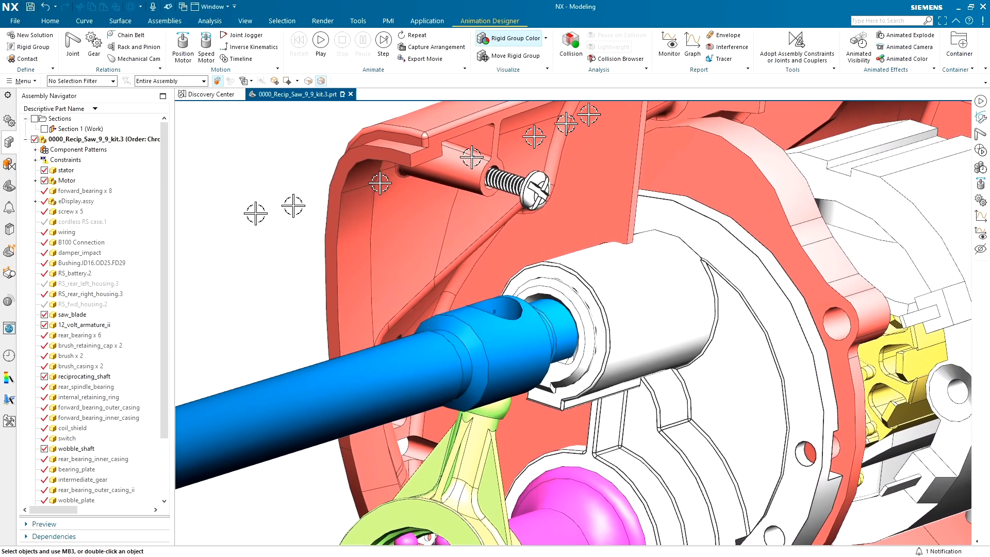
- Create a Distance monitor between the bearing plate's front face and the chamfered collar face of the reciprocating shaft
click(669, 48)
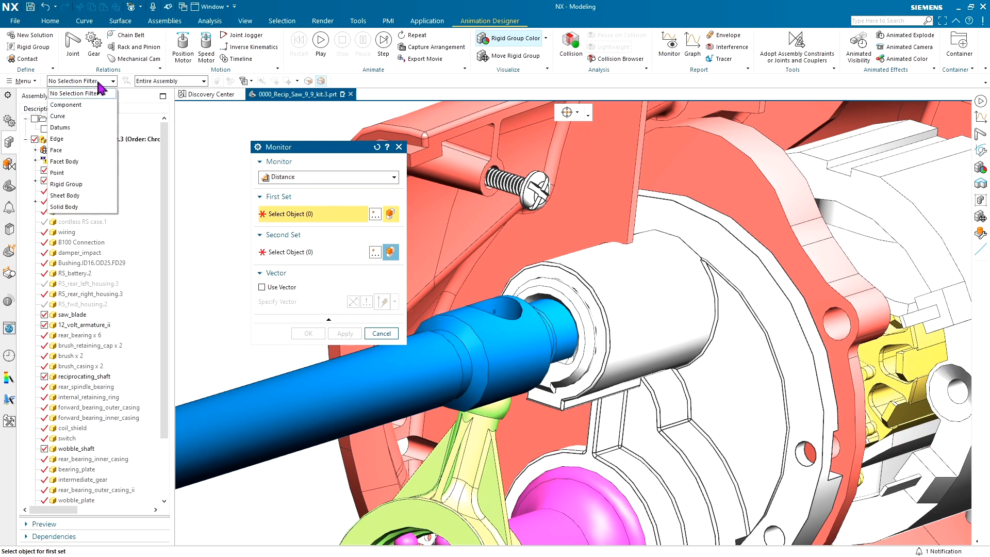
click(538, 270)
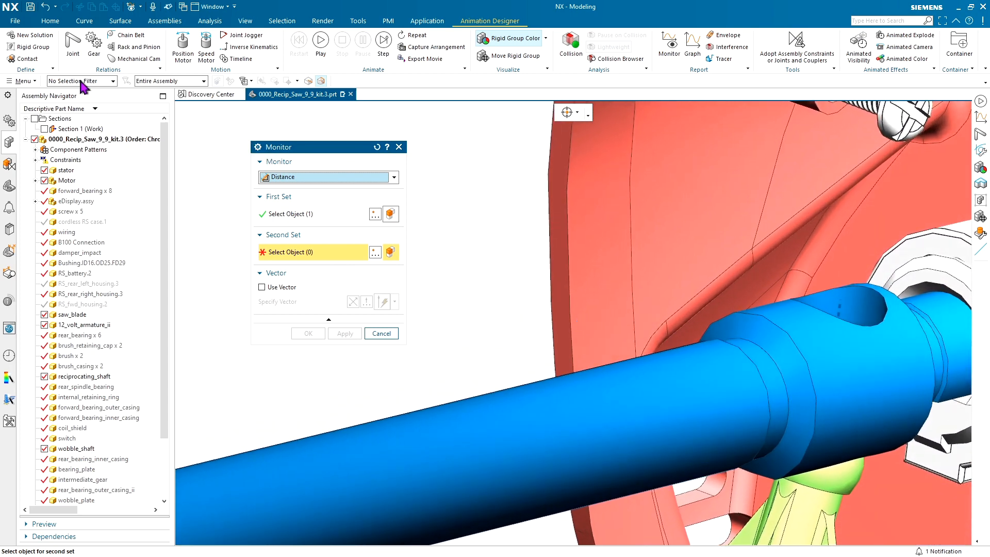
click(706, 327)
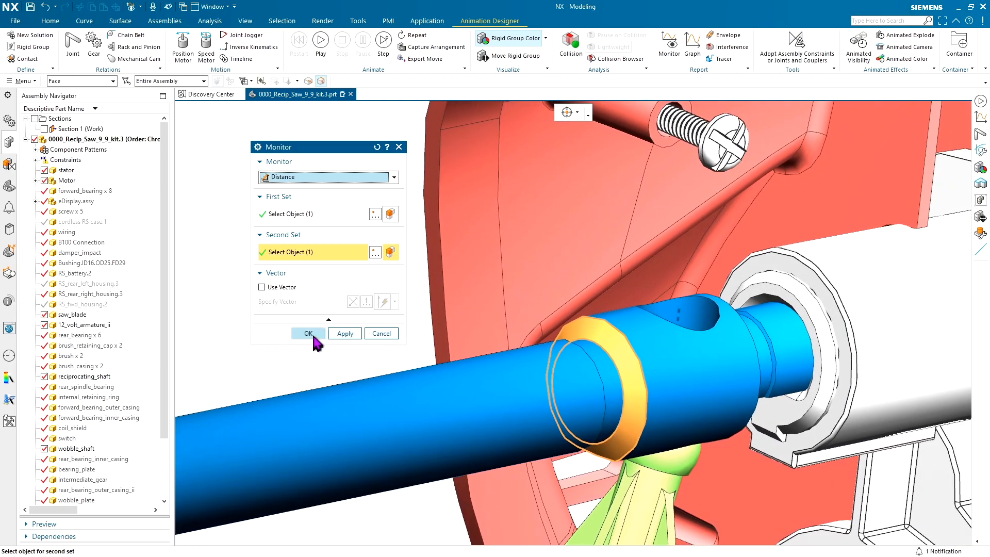
click(309, 333)
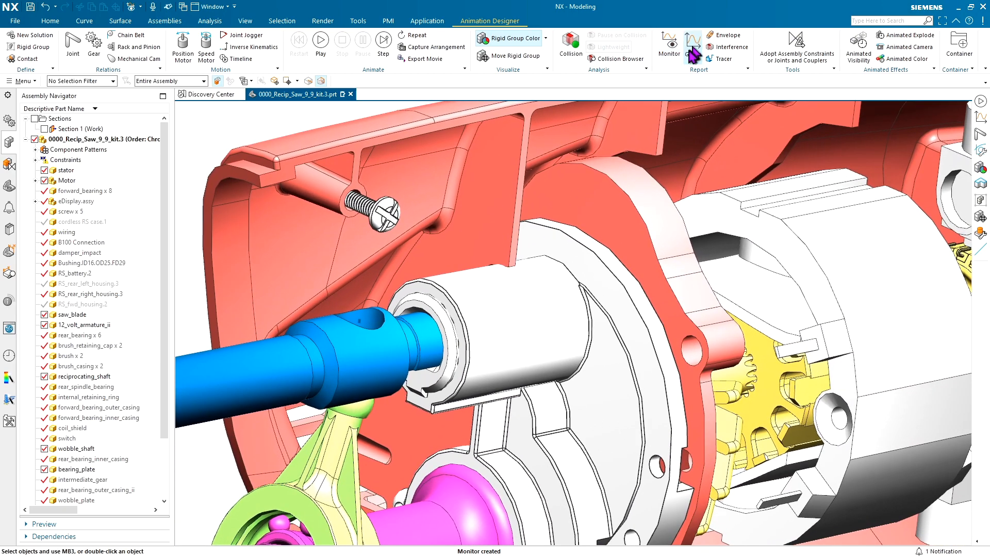
- Show the Graph beside the mechanism and play the animation to plot the monitored displacement
click(693, 50)
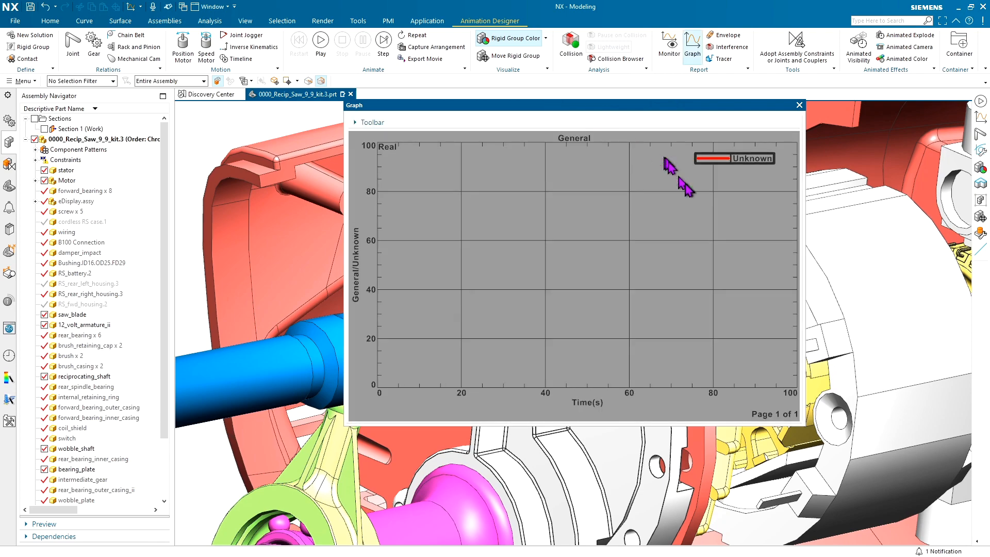
drag(554, 105, 716, 212)
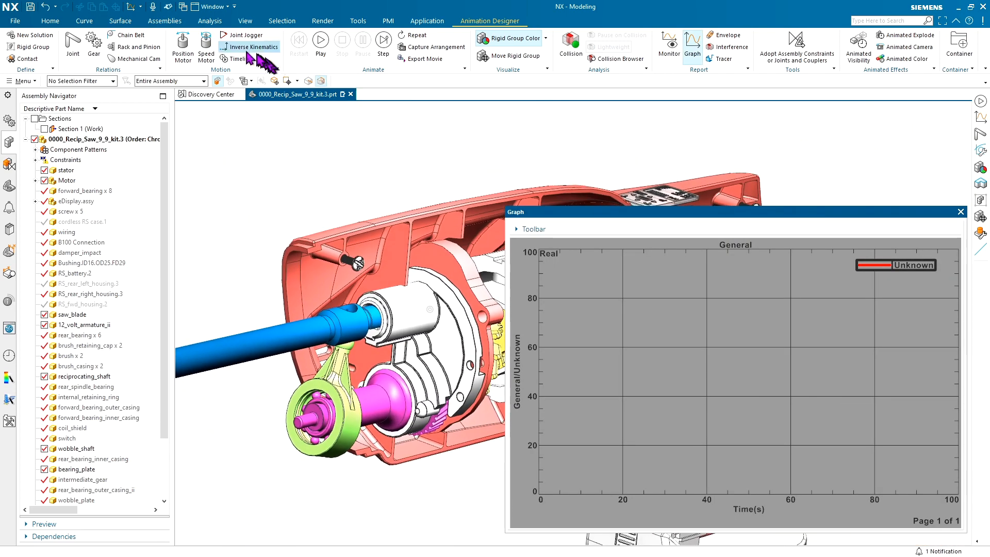
click(321, 44)
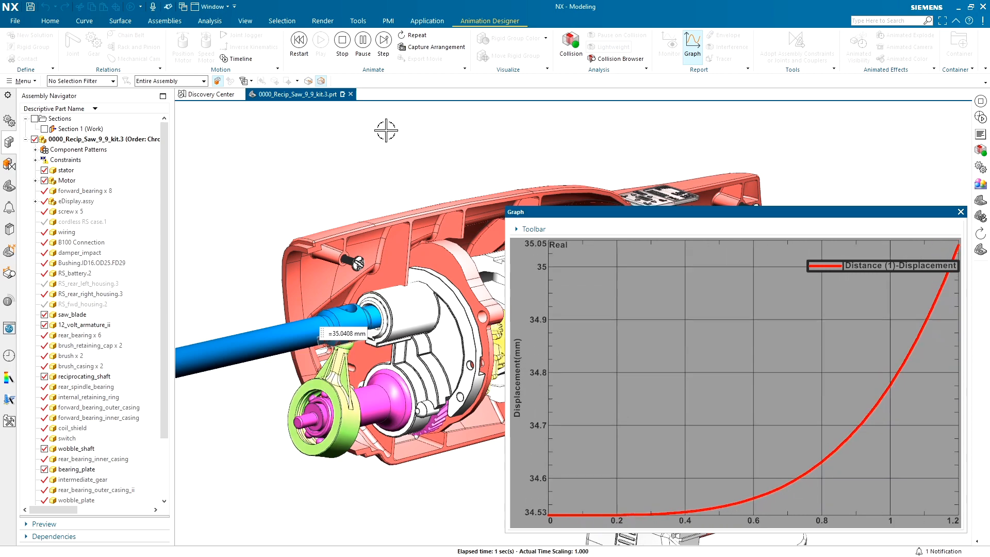